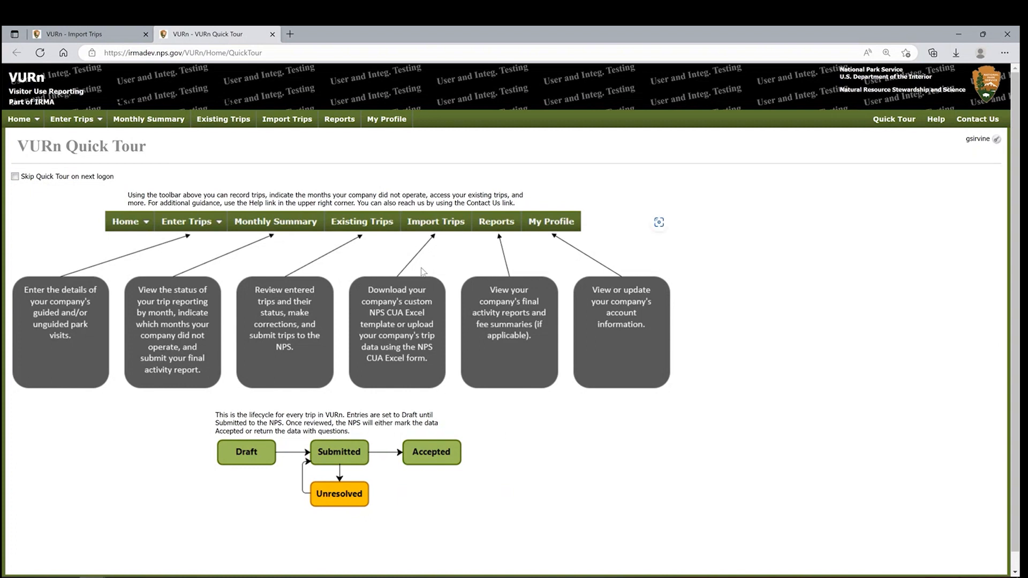
Download the import template for Awesome Adventure Test Co. from Import Trips and open the saved workbook from the Downloads folder.
{"action": "left_click", "coordinate": [300, 127]}
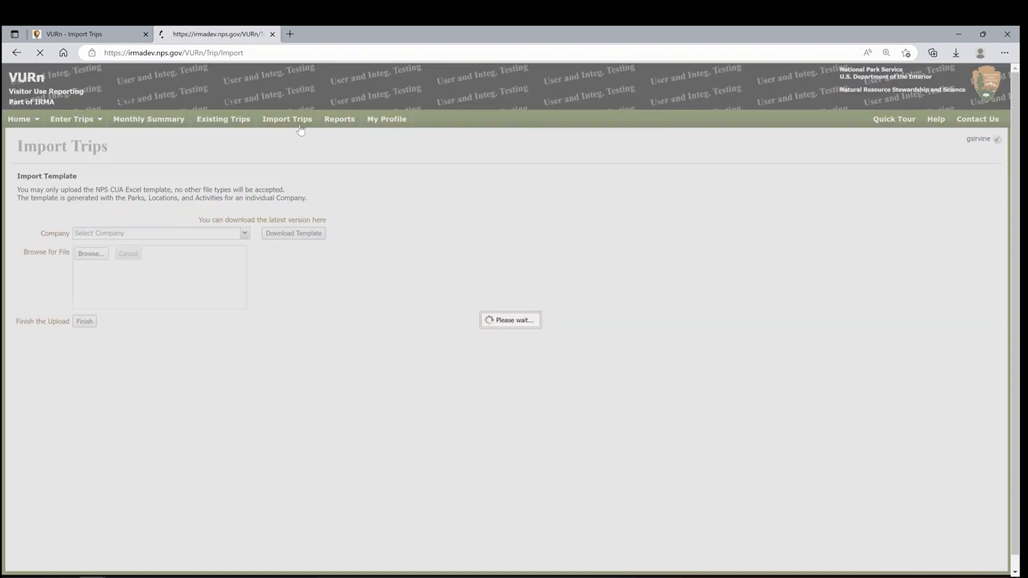
{"action": "left_click", "coordinate": [309, 241]}
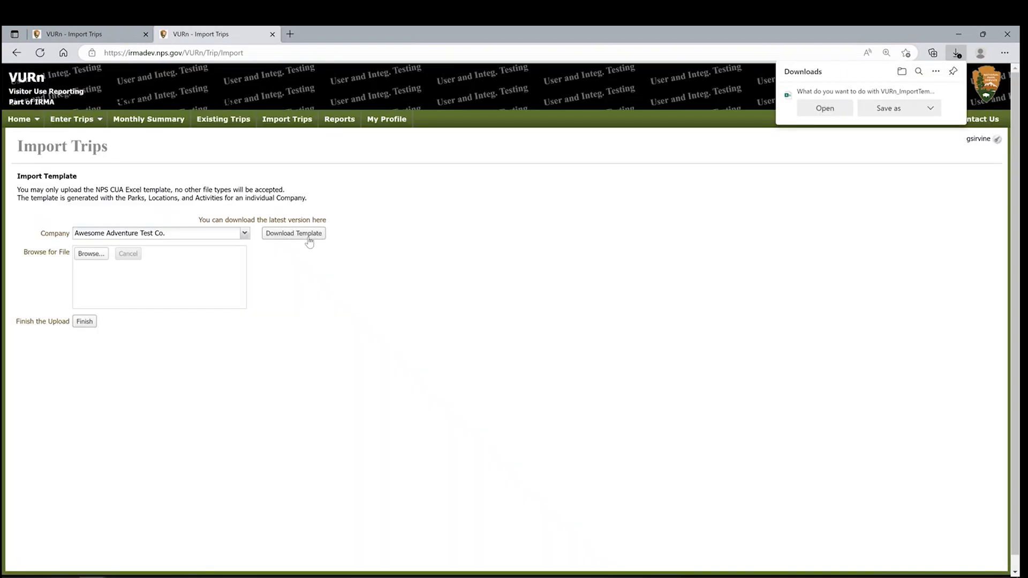
{"action": "left_click", "coordinate": [889, 109]}
{"action": "left_click", "coordinate": [931, 324]}
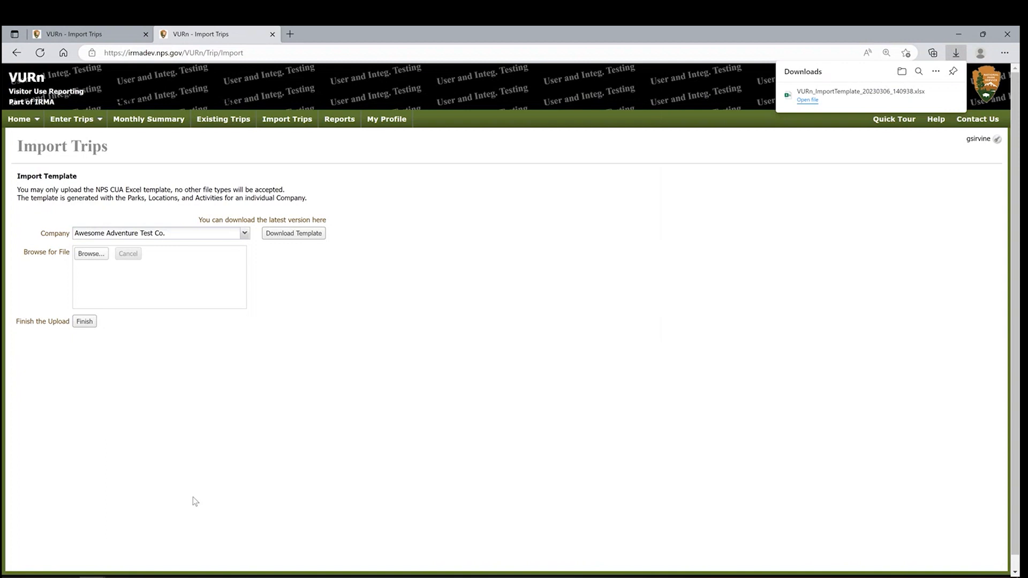
{"action": "left_click", "coordinate": [144, 577]}
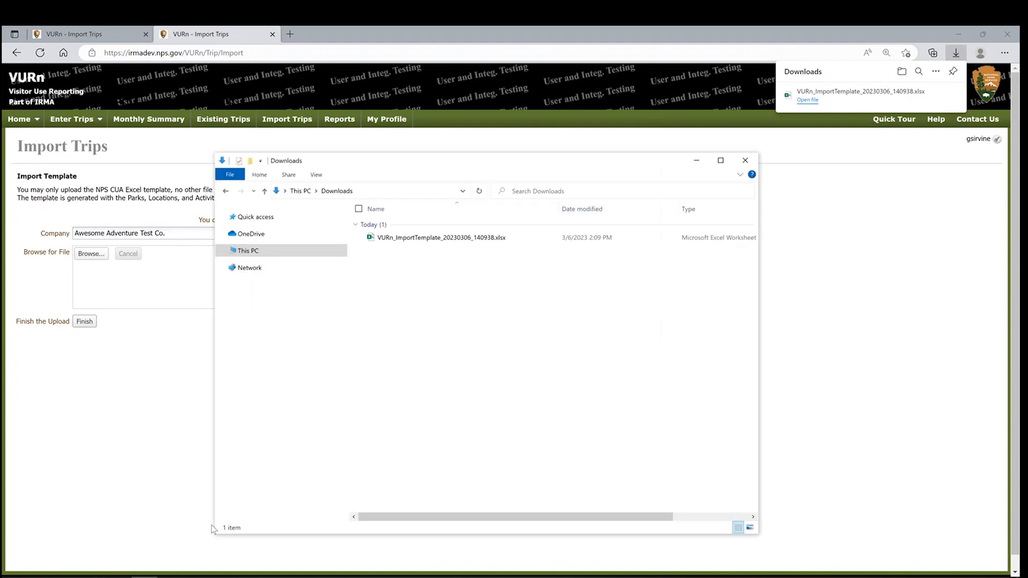
{"action": "double_click", "coordinate": [469, 237]}
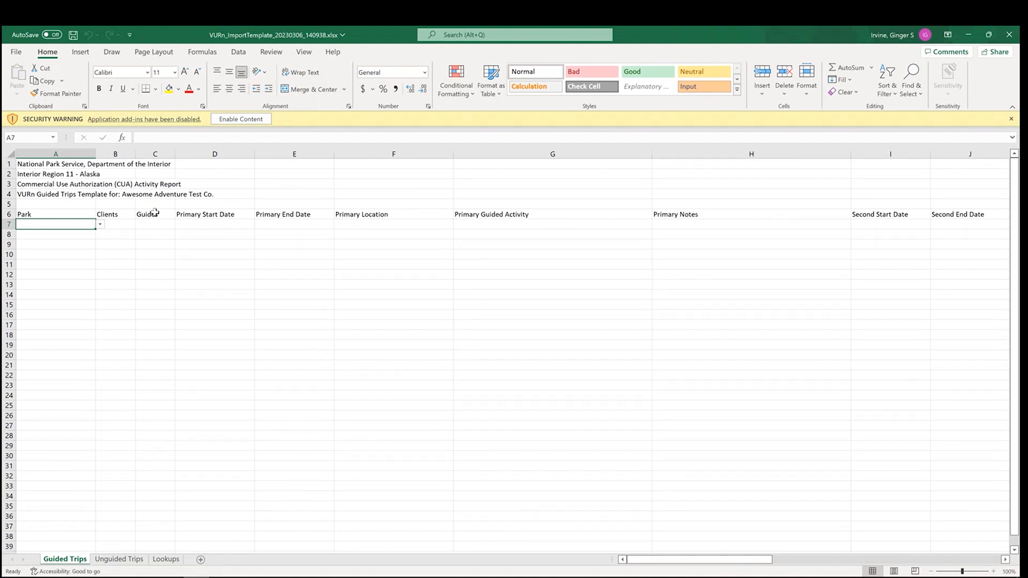
Look over the Park choices on the Guided Trips sheet and the columns of the Unguided Trips sheet, returning to Guided Trips.
{"action": "left_click", "coordinate": [101, 225]}
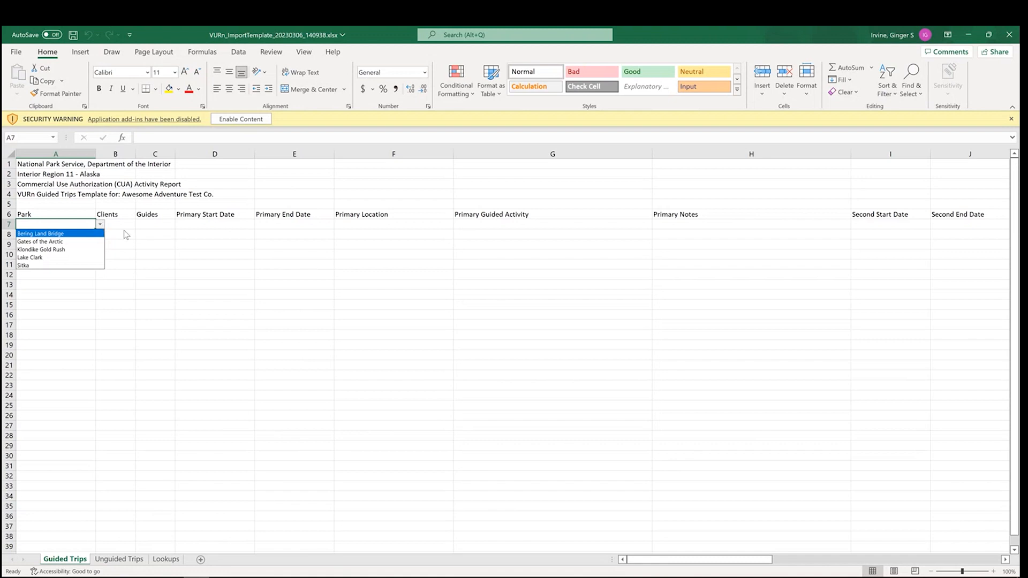
{"action": "left_click", "coordinate": [67, 557]}
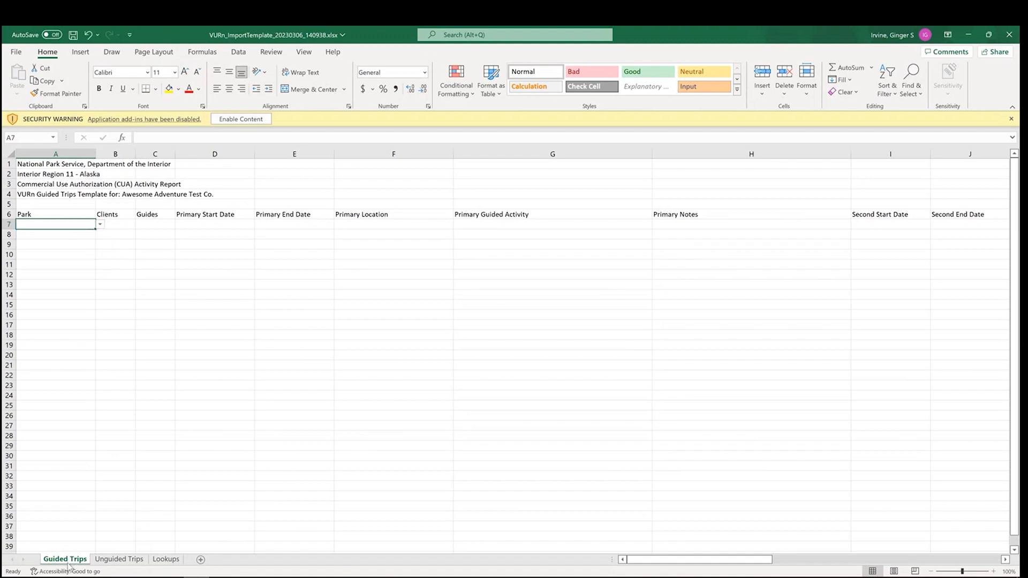
{"action": "left_click", "coordinate": [120, 560]}
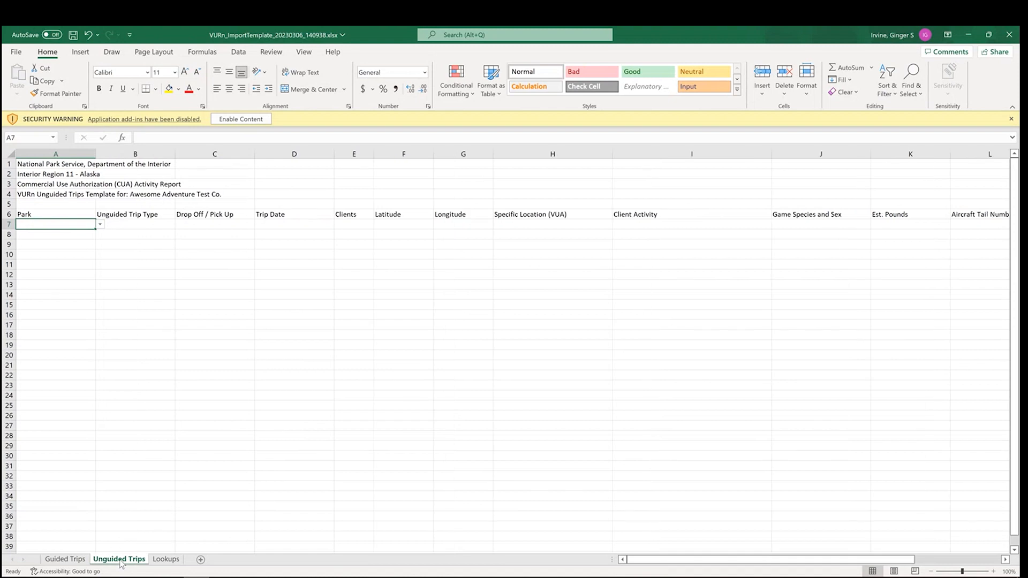
{"action": "left_click", "coordinate": [66, 560]}
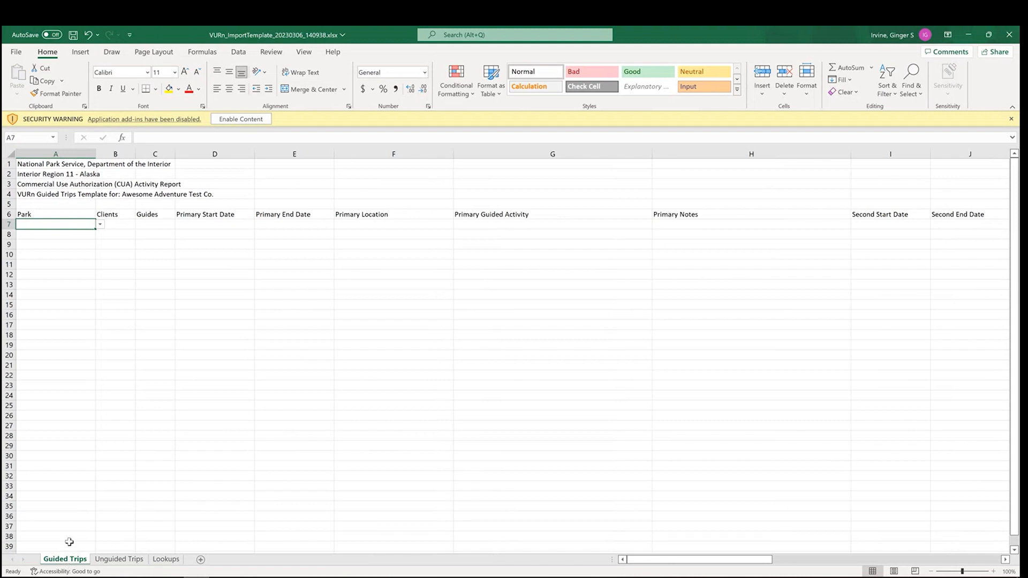
In row 7 of Guided Trips, set the park to Lake Clark and enter 4 clients and 1 guide.
{"action": "left_click", "coordinate": [101, 225]}
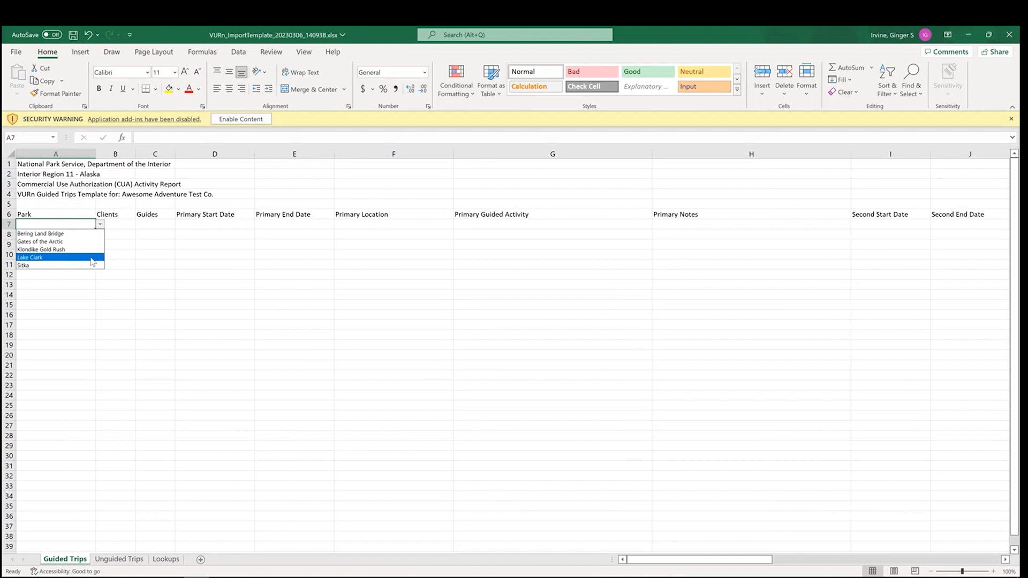
{"action": "left_click", "coordinate": [90, 258]}
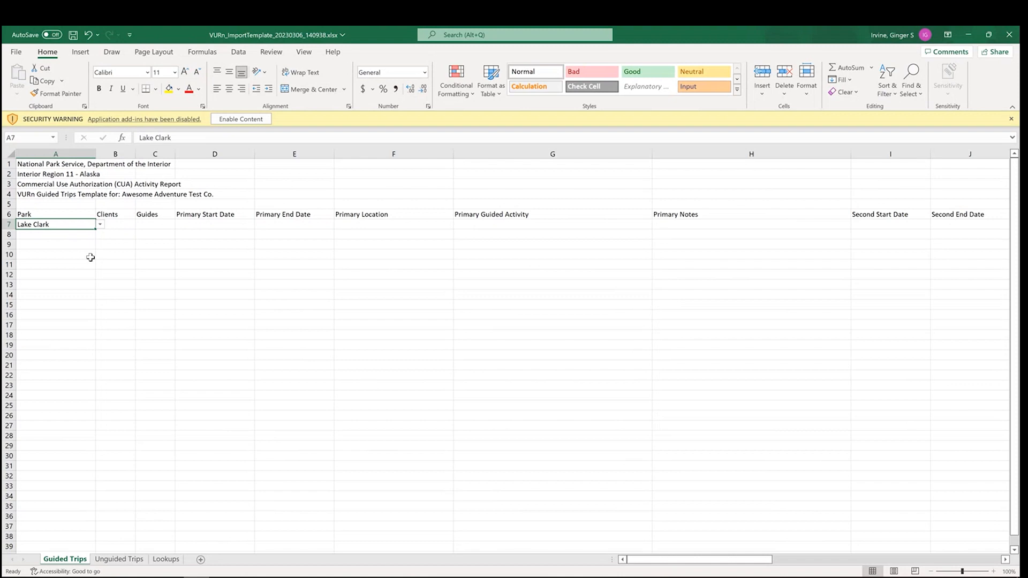
{"action": "left_click", "coordinate": [124, 224]}
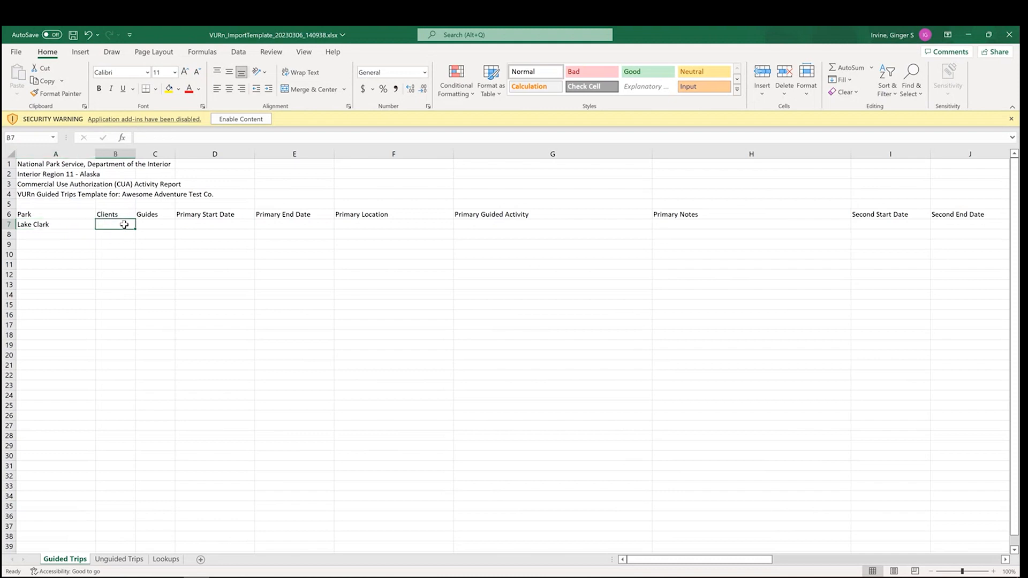
{"action": "type", "text": "4"}
{"action": "key", "text": "Tab"}
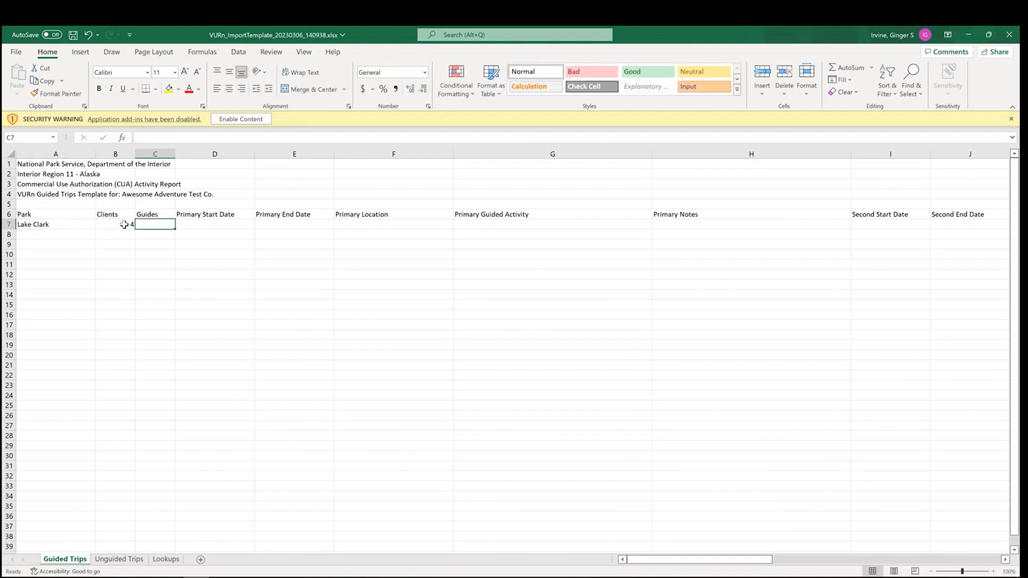
{"action": "type", "text": "1"}
{"action": "key", "text": "Tab"}
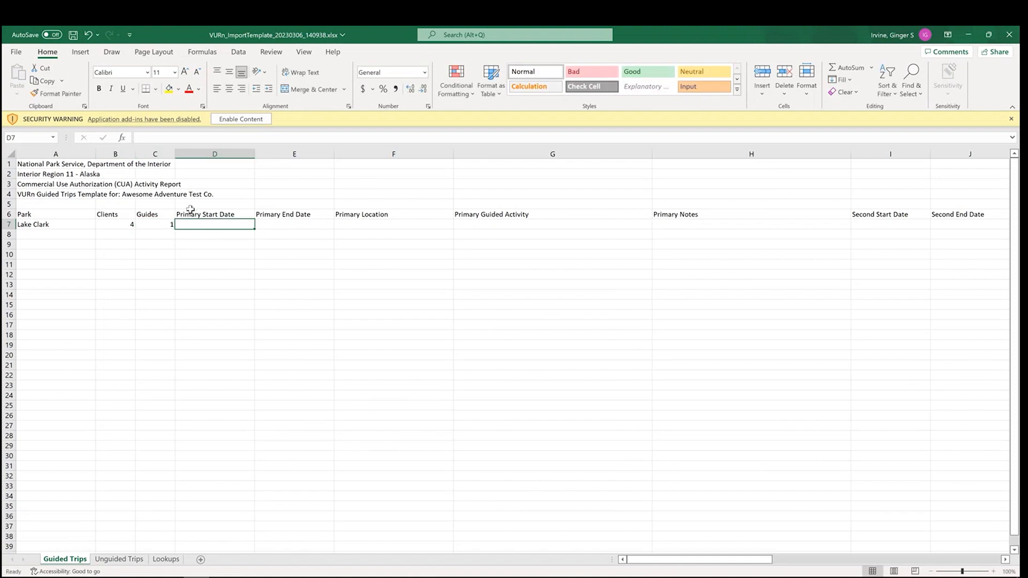
Enter 6/1 as both the primary start date and the primary end date of the Lake Clark trip in row 7.
{"action": "type", "text": "6/1"}
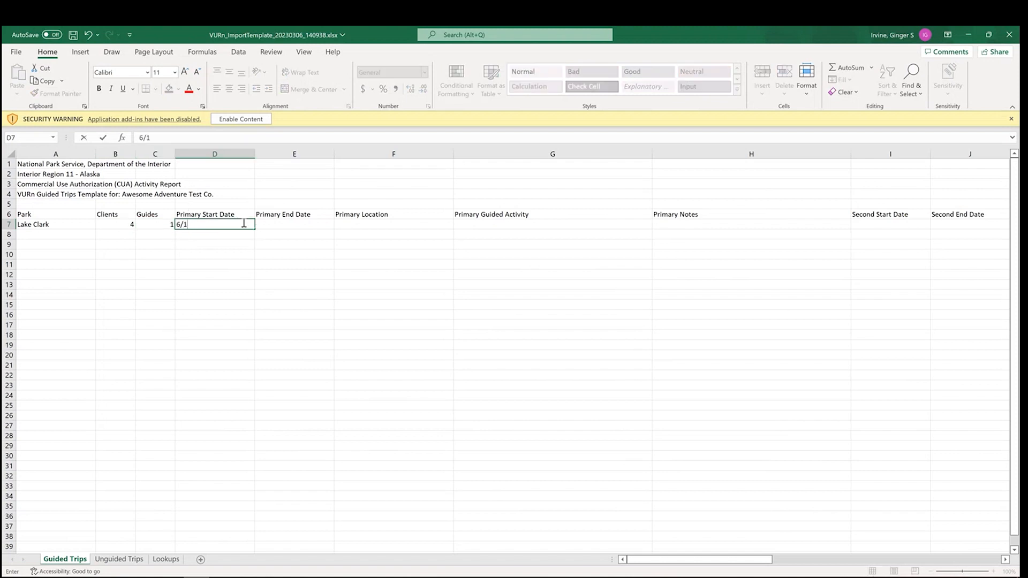
{"action": "key", "text": "Tab"}
{"action": "type", "text": "6/1"}
{"action": "key", "text": "Tab"}
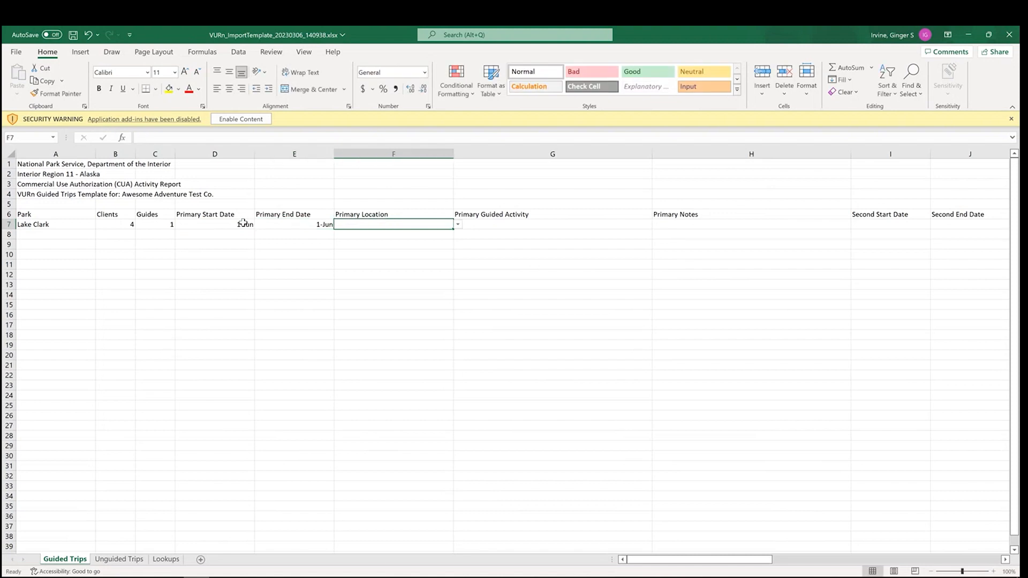
Set row 7's primary location to Crescent Lake and primary guided activity to Guided Bear Viewing, and save the workbook.
{"action": "left_click", "coordinate": [458, 224]}
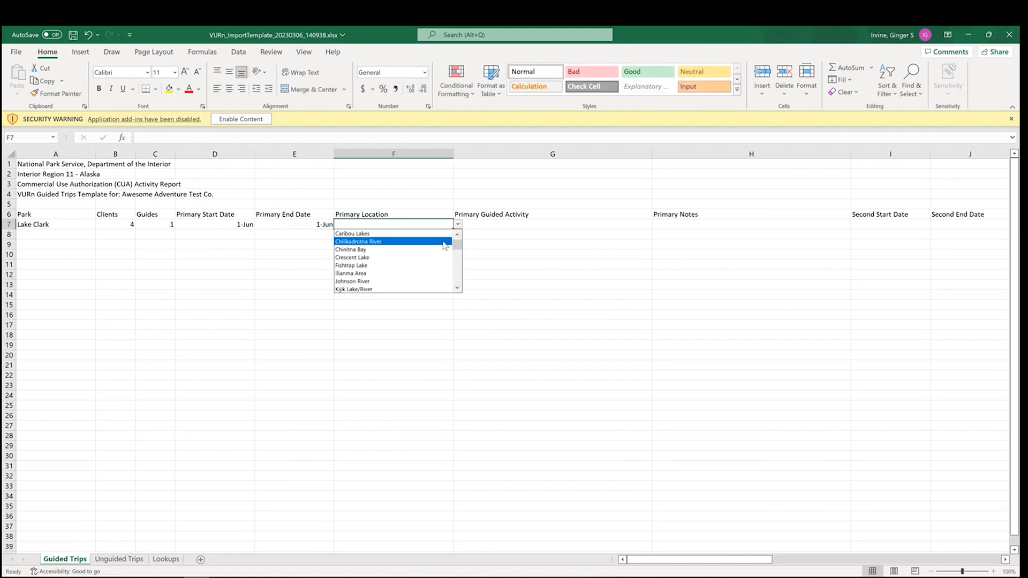
{"action": "left_click", "coordinate": [443, 258]}
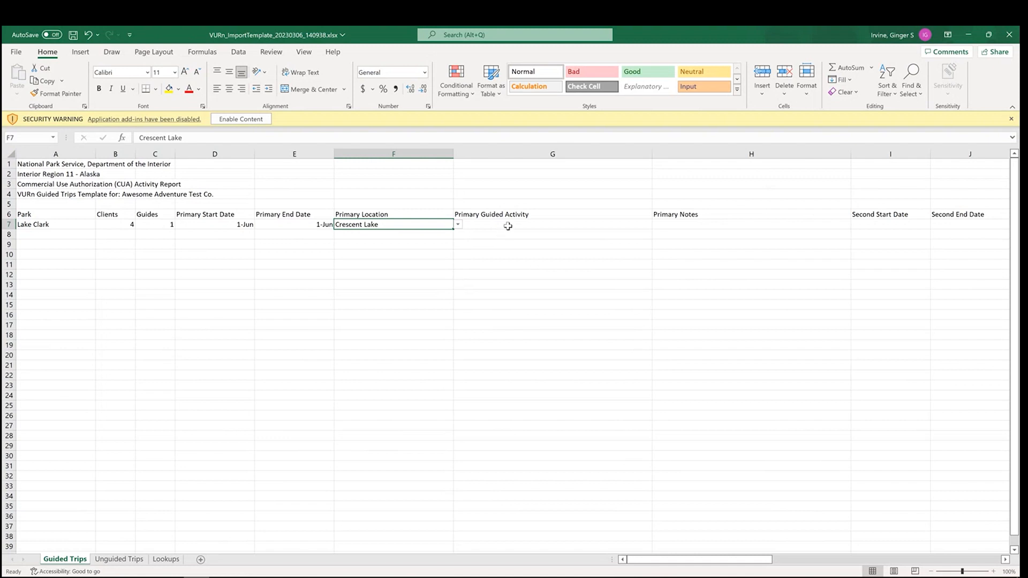
{"action": "left_click", "coordinate": [507, 226]}
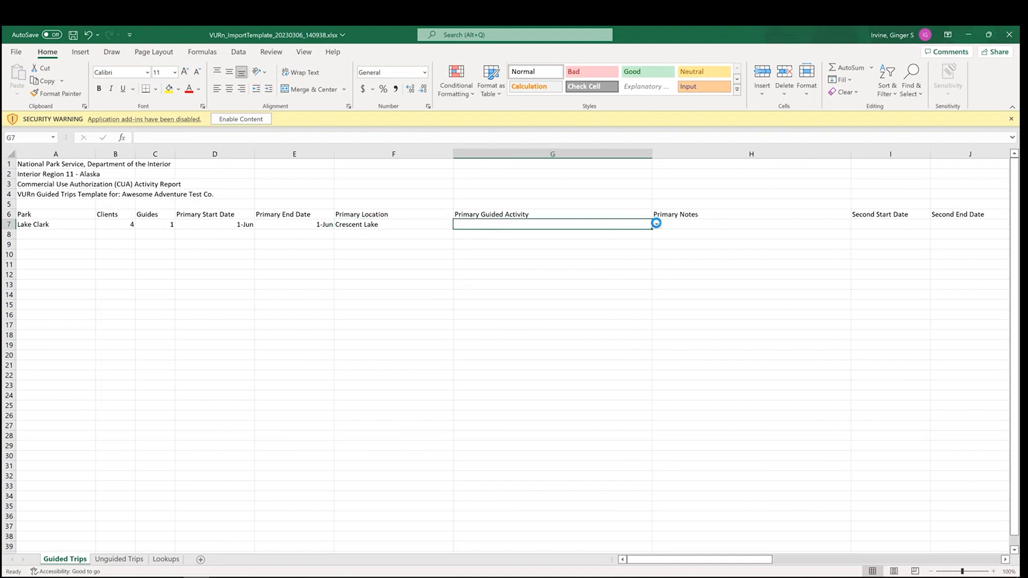
{"action": "left_click", "coordinate": [656, 222]}
{"action": "left_click", "coordinate": [636, 255]}
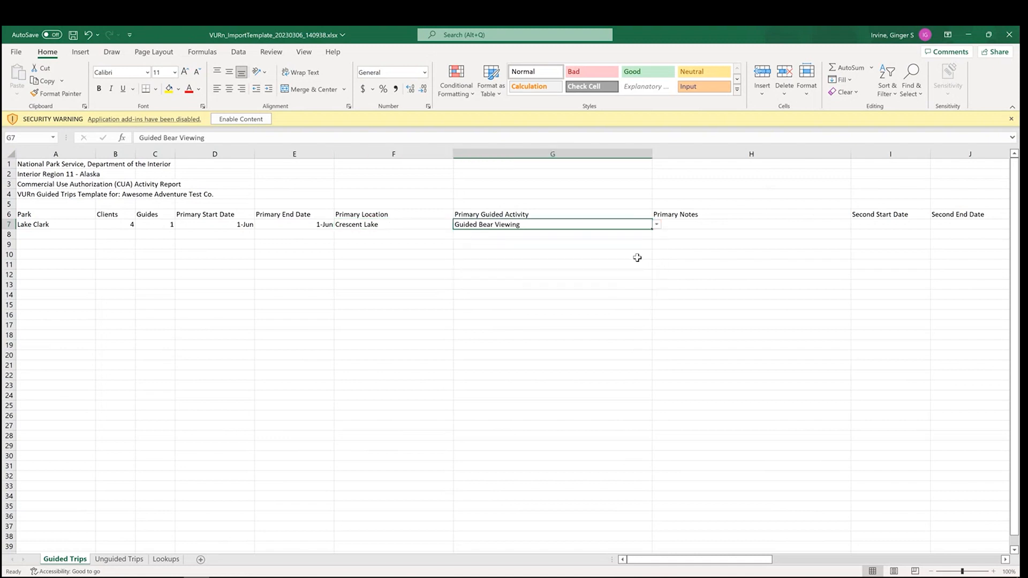
{"action": "left_click", "coordinate": [687, 224]}
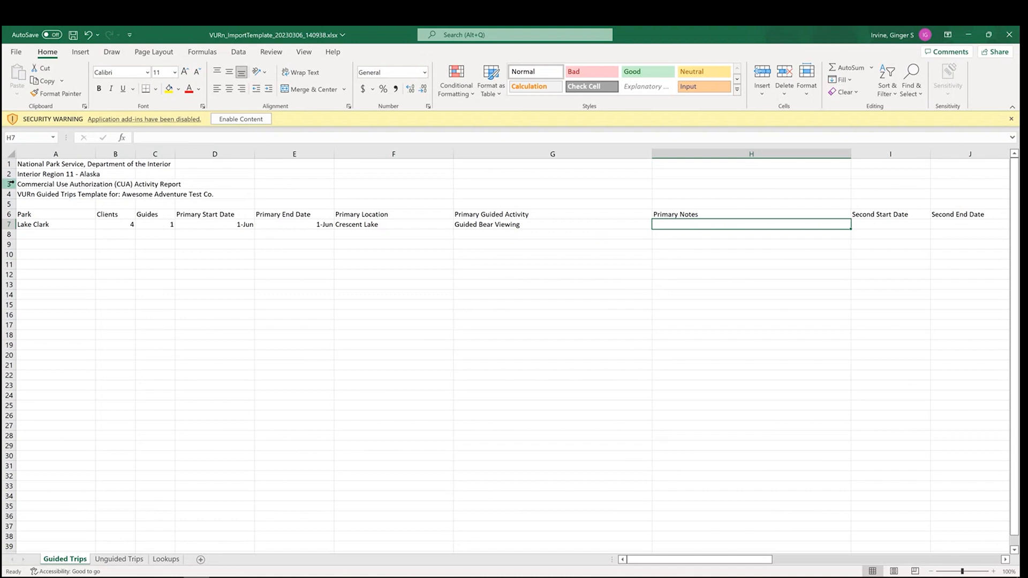
{"action": "left_click", "coordinate": [72, 35]}
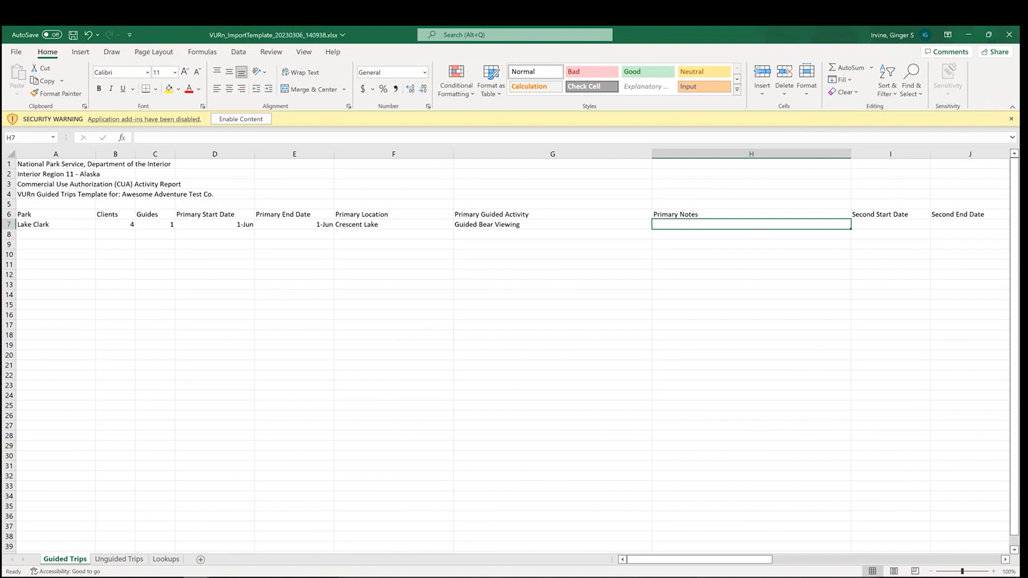
Copy the Lake Clark park entry from A7 into cells A8 through A20.
{"action": "left_click_drag", "start_coordinate": [664, 559], "coordinate": [643, 571]}
{"action": "key", "text": "ctrl+c"}
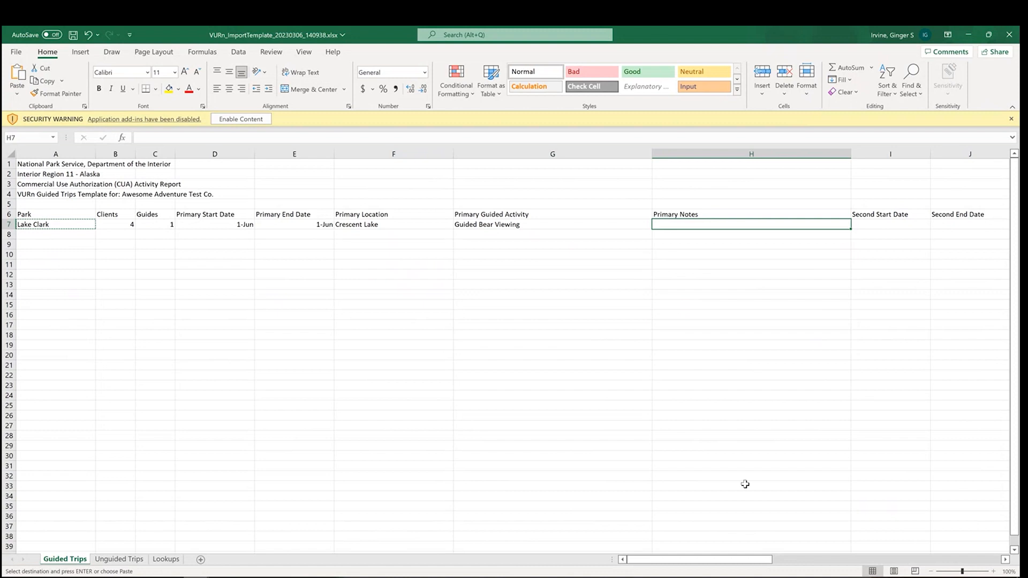
{"action": "left_click", "coordinate": [98, 224]}
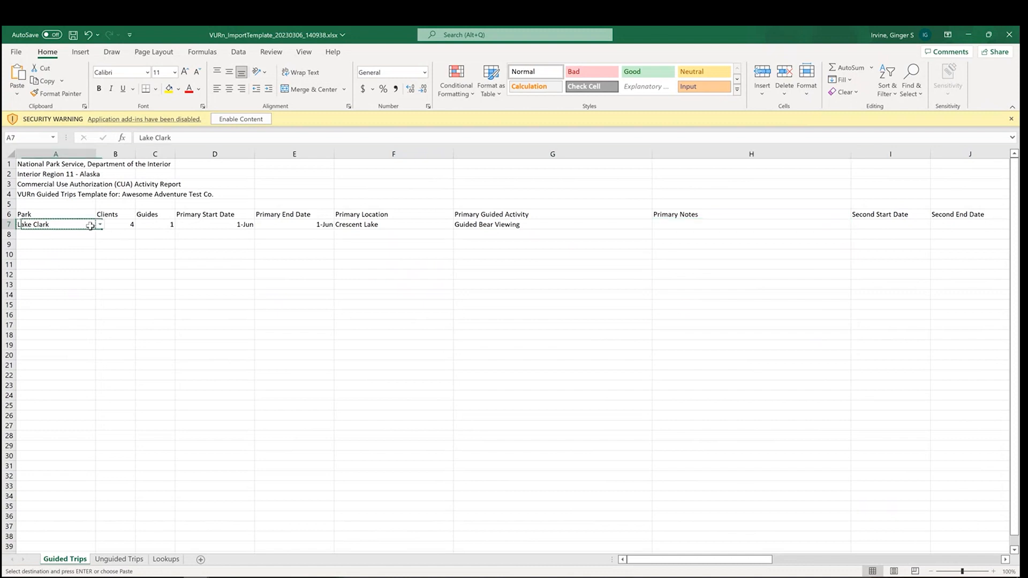
{"action": "left_click", "coordinate": [101, 224]}
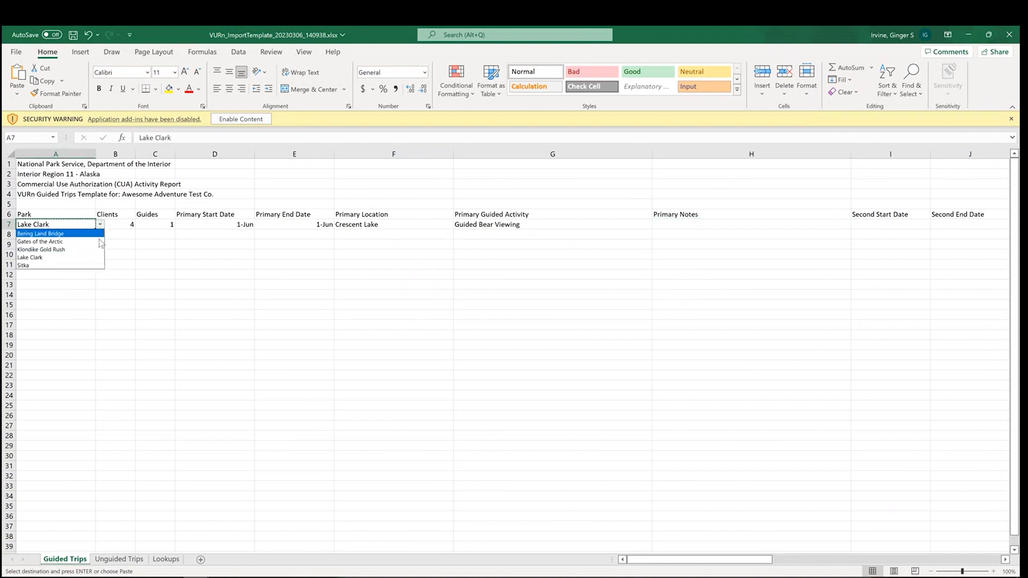
{"action": "left_click", "coordinate": [92, 257]}
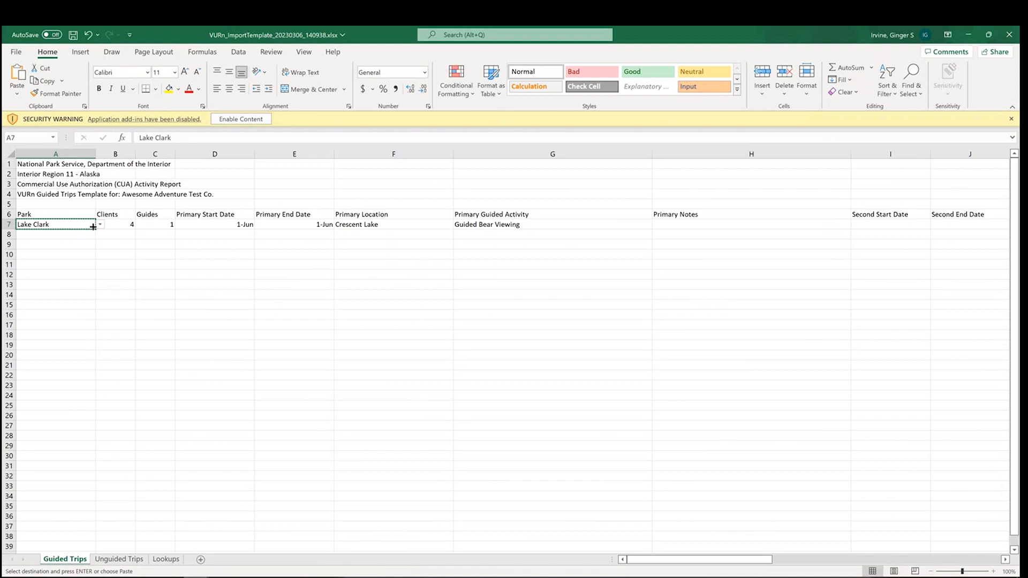
{"action": "left_click_drag", "start_coordinate": [87, 235], "coordinate": [66, 352]}
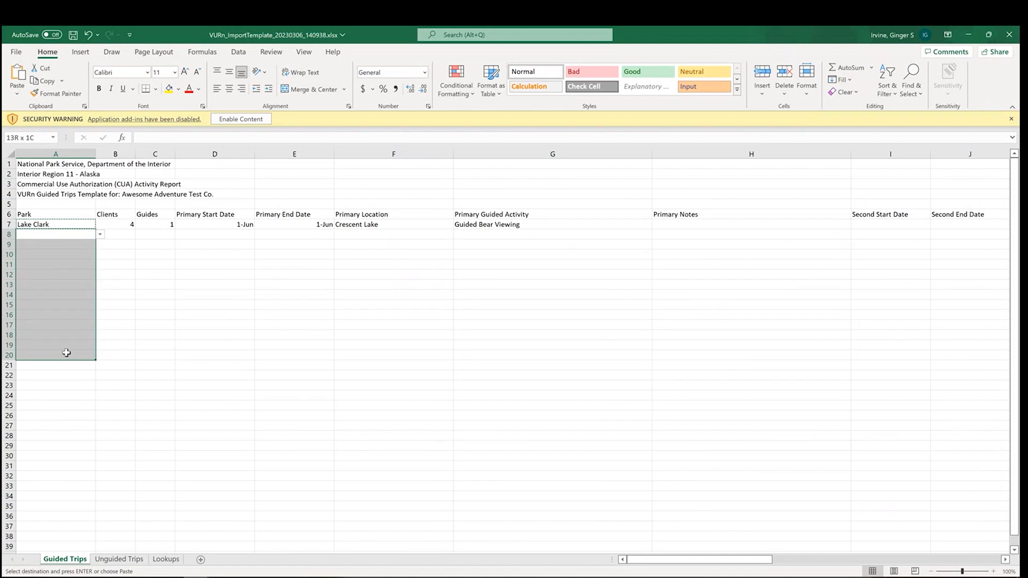
{"action": "left_click_drag", "start_coordinate": [66, 352], "coordinate": [66, 352]}
{"action": "key", "text": "ctrl+v"}
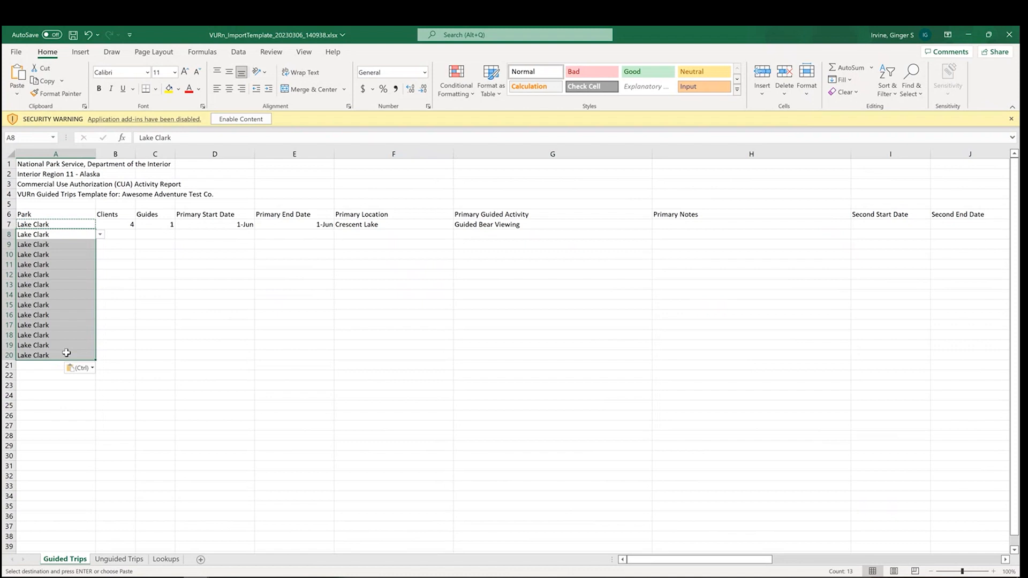
Copy the Crescent Lake location and Guided Bear Viewing activity from F7:G7 into F8:G20.
{"action": "left_click", "coordinate": [357, 227]}
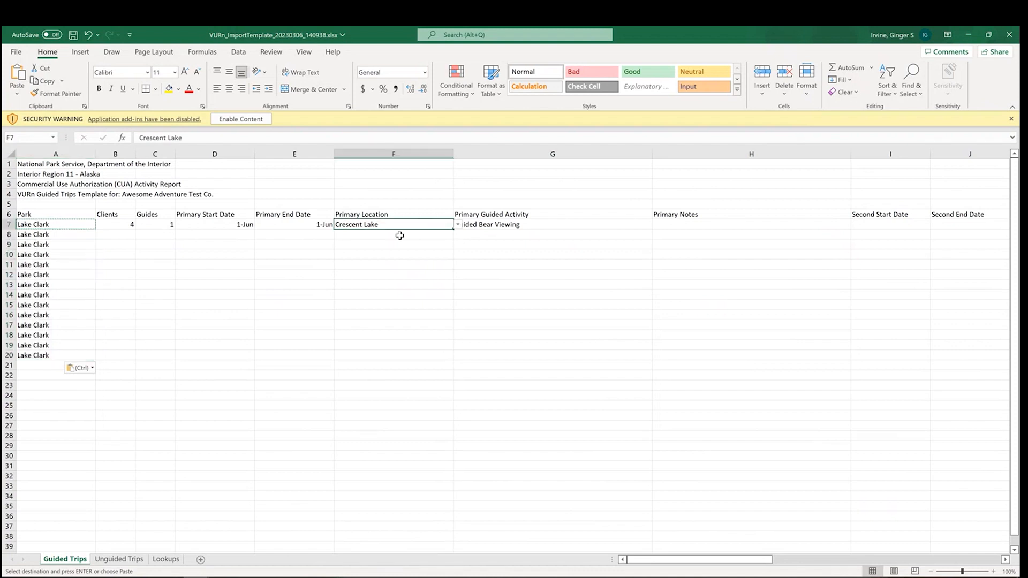
{"action": "left_click", "coordinate": [521, 224], "text": "shift"}
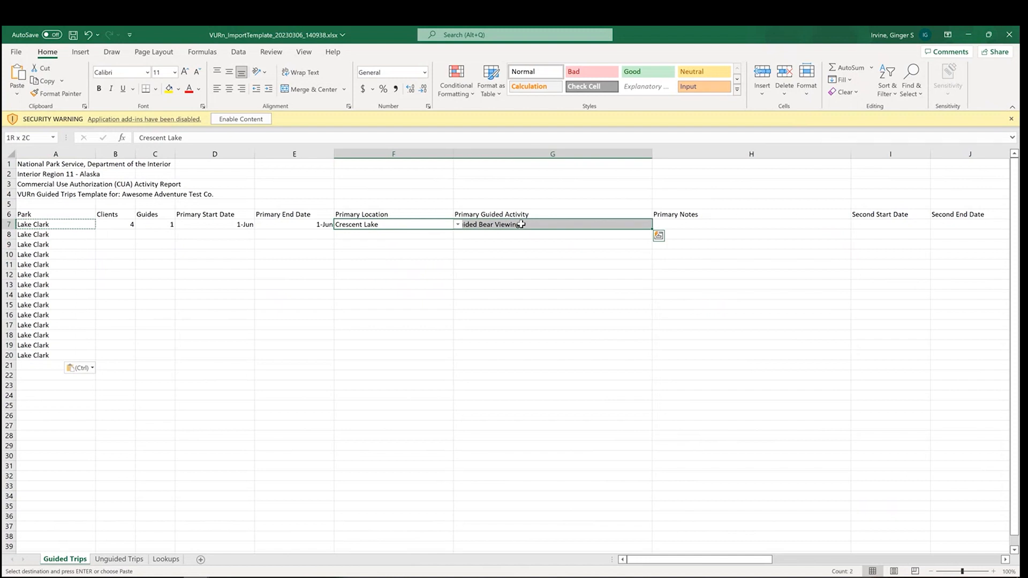
{"action": "key", "text": "ctrl+c"}
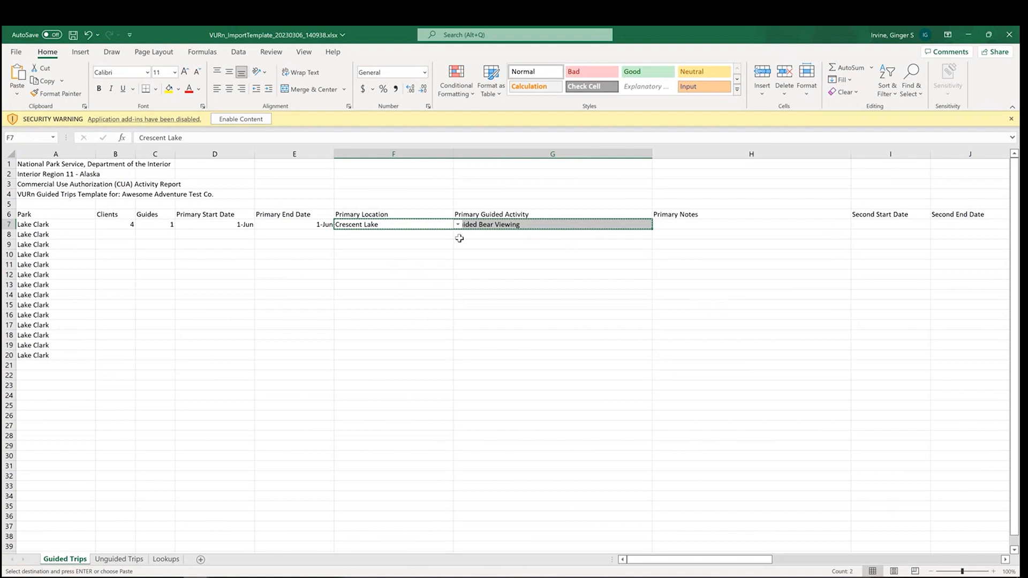
{"action": "left_click", "coordinate": [424, 235]}
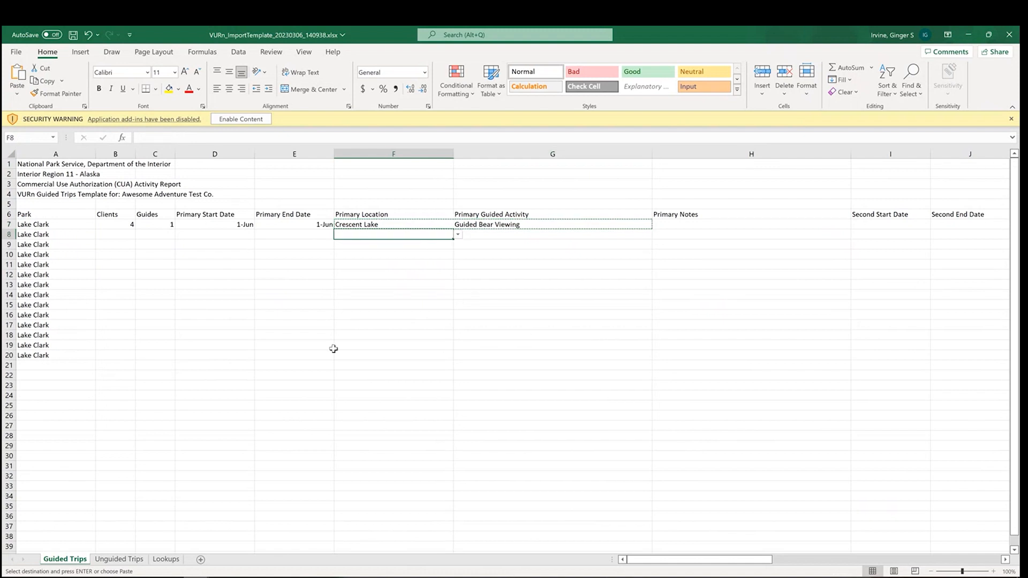
{"action": "left_click", "coordinate": [609, 358], "text": "shift"}
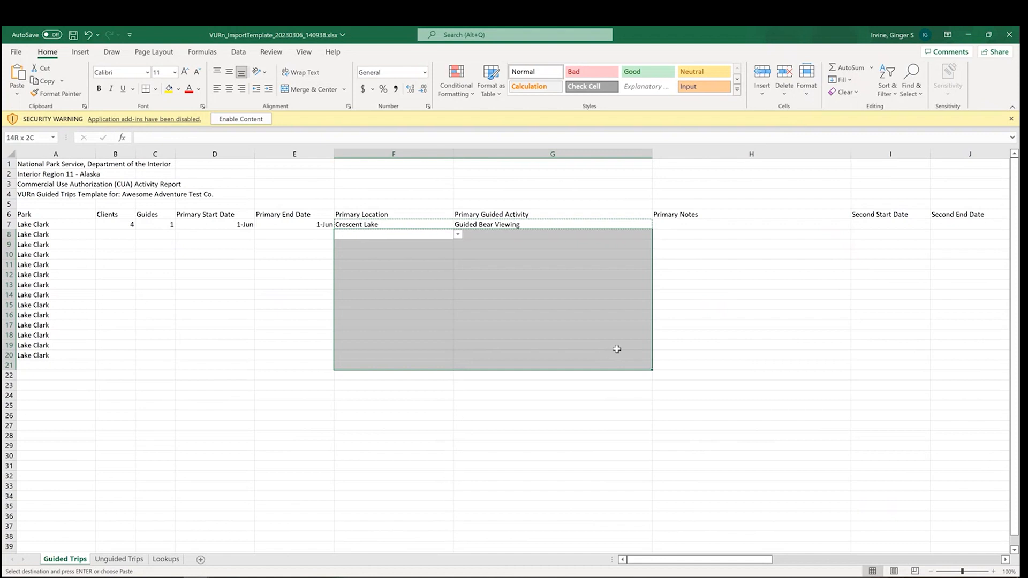
{"action": "left_click_drag", "start_coordinate": [616, 349], "coordinate": [627, 354]}
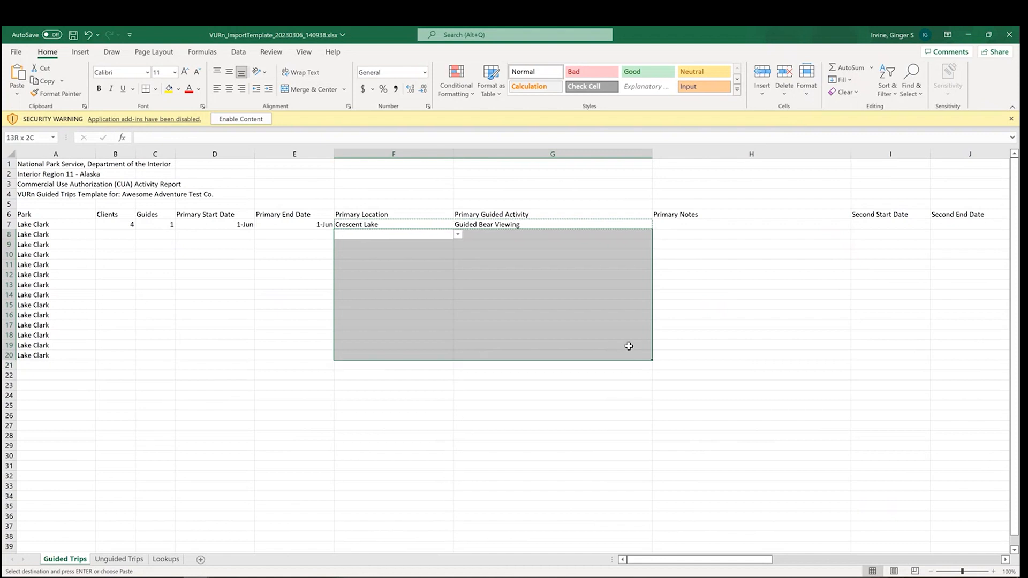
{"action": "key", "text": "ctrl+v"}
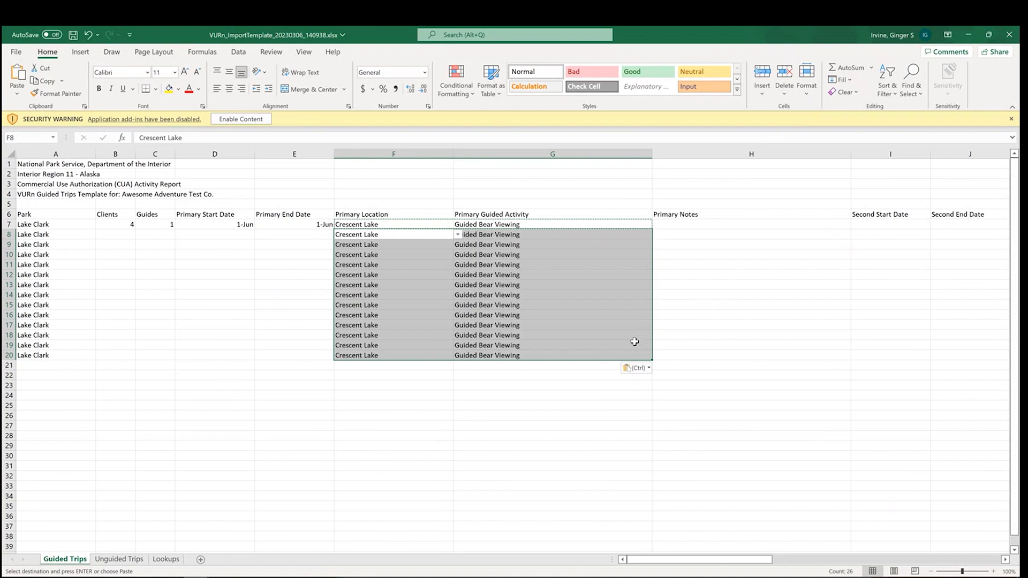
Switch to the VURn Import Trips page in the browser and import VURn_ImportTemplate_20230306_140938.xlsx for Awesome Adventure Test Co.
{"action": "left_click", "coordinate": [776, 363]}
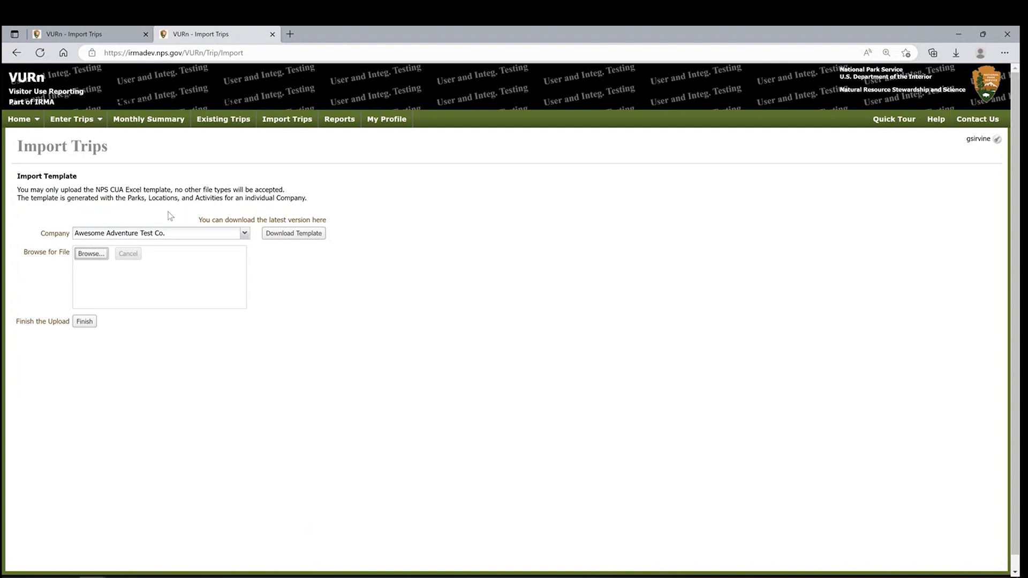
{"action": "left_click", "coordinate": [93, 255]}
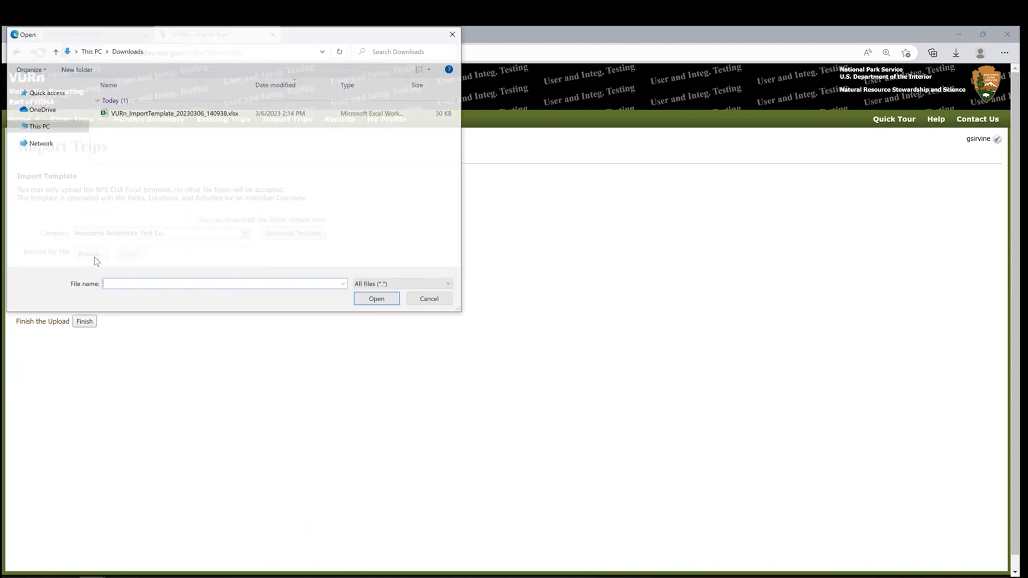
{"action": "left_click", "coordinate": [188, 114]}
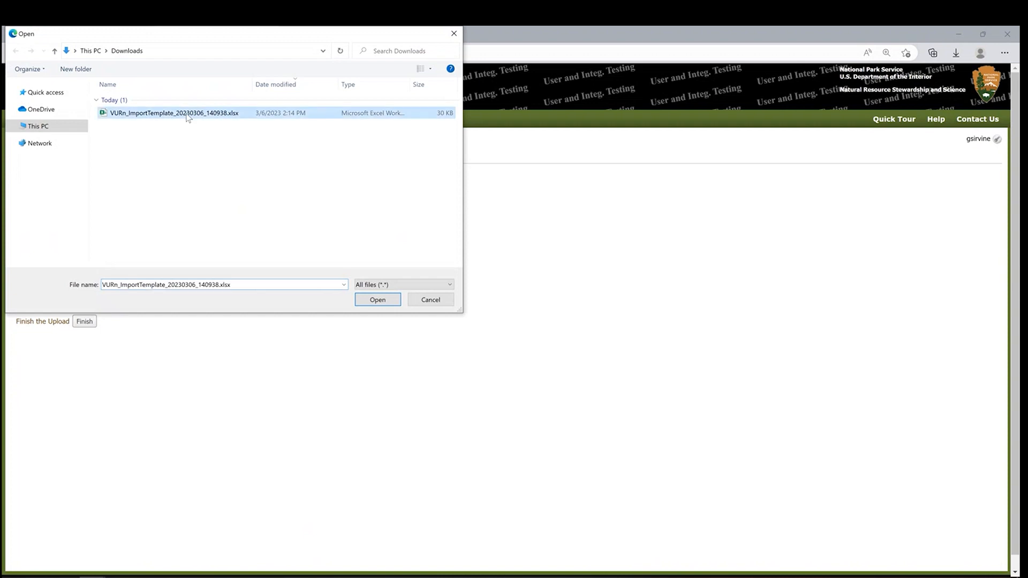
{"action": "left_click", "coordinate": [377, 300]}
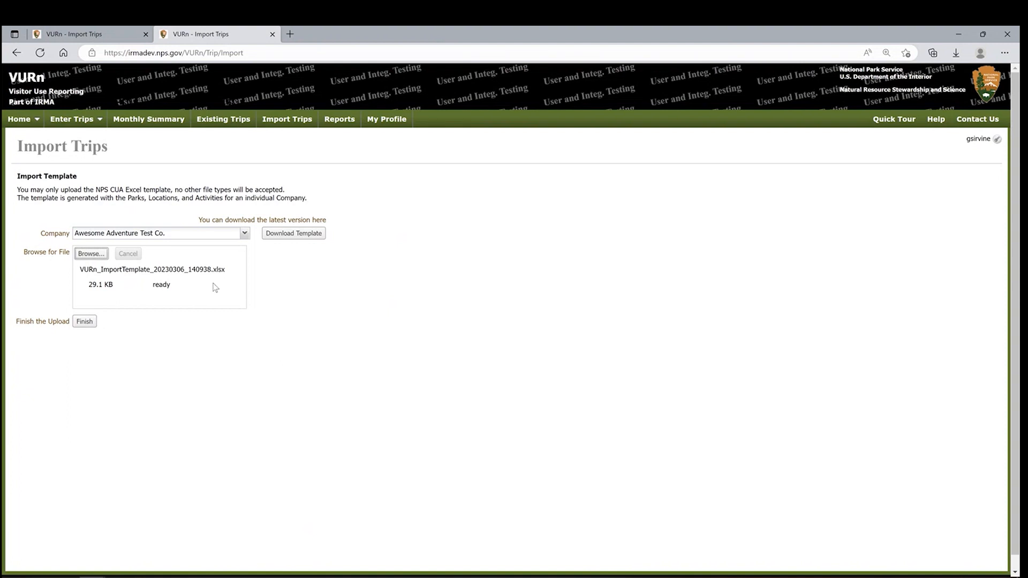
{"action": "left_click", "coordinate": [84, 321]}
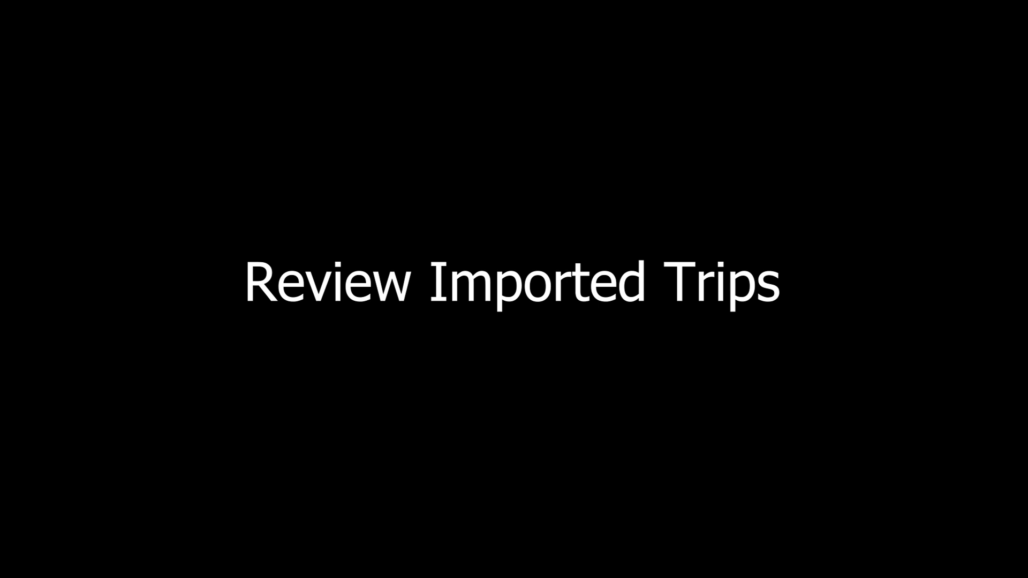
Open the existing trips for review and sort the guided trips by status.
{"action": "left_click", "coordinate": [160, 405]}
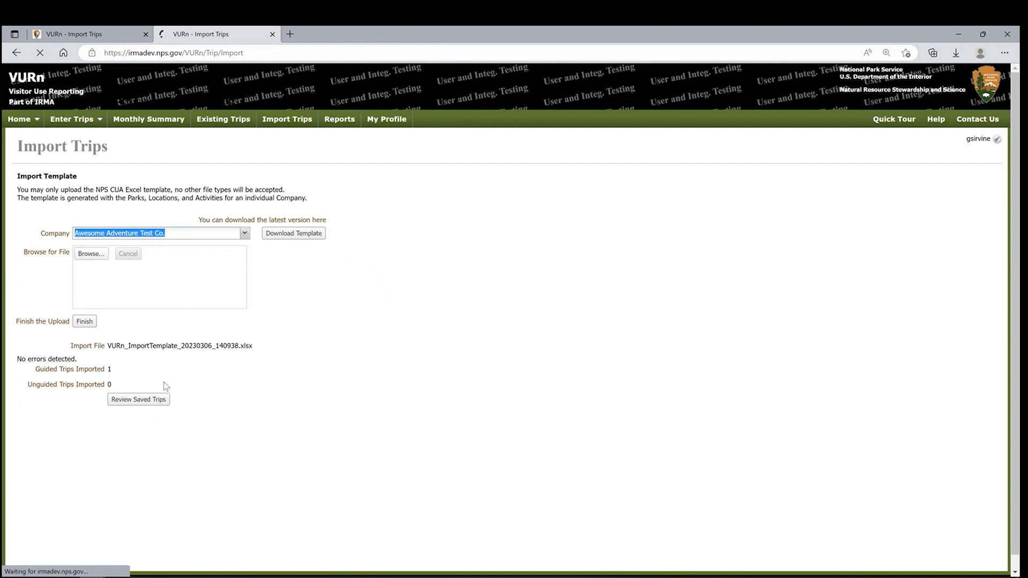
{"action": "left_click", "coordinate": [233, 125]}
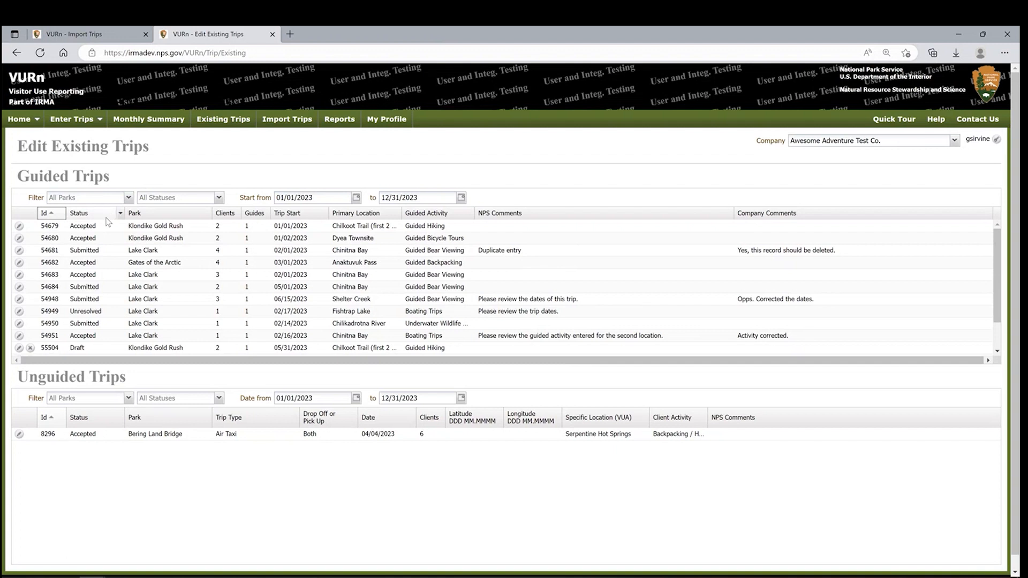
{"action": "left_click", "coordinate": [86, 213]}
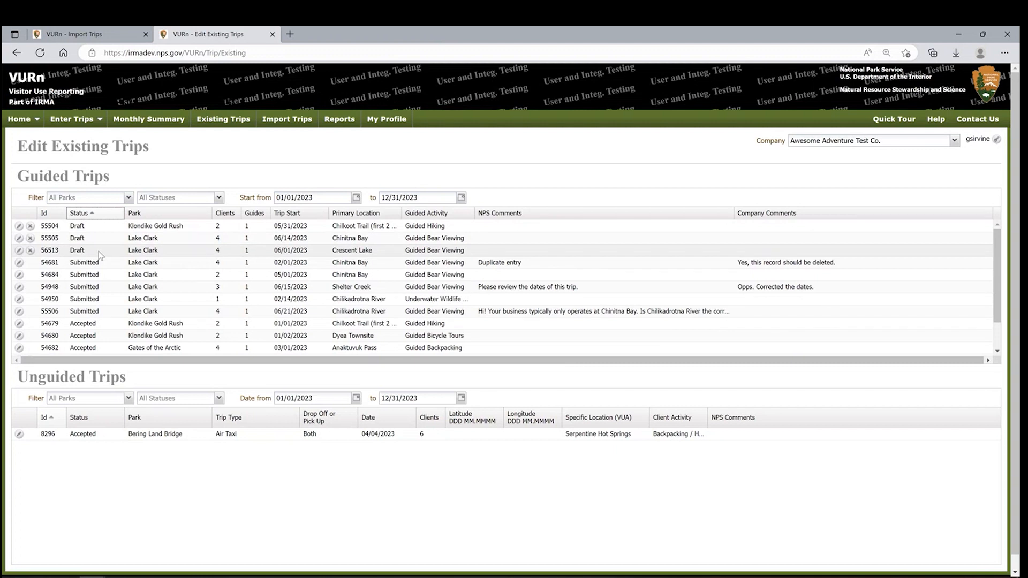
Edit the draft Lake Clark trip at Crescent Lake, lower its client count by one, and save the trip.
{"action": "left_click", "coordinate": [20, 250]}
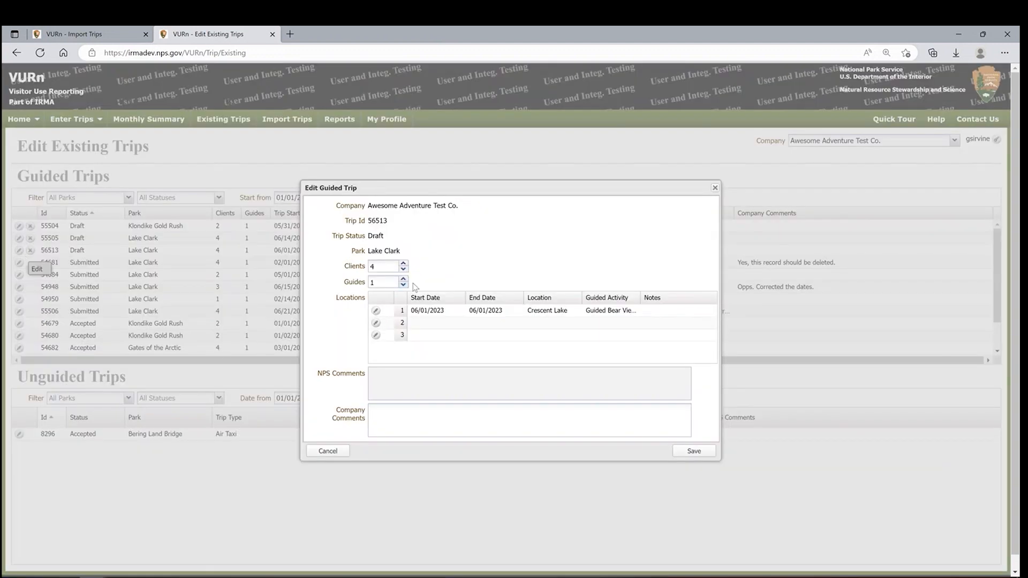
{"action": "left_click", "coordinate": [403, 269]}
{"action": "left_click", "coordinate": [706, 453]}
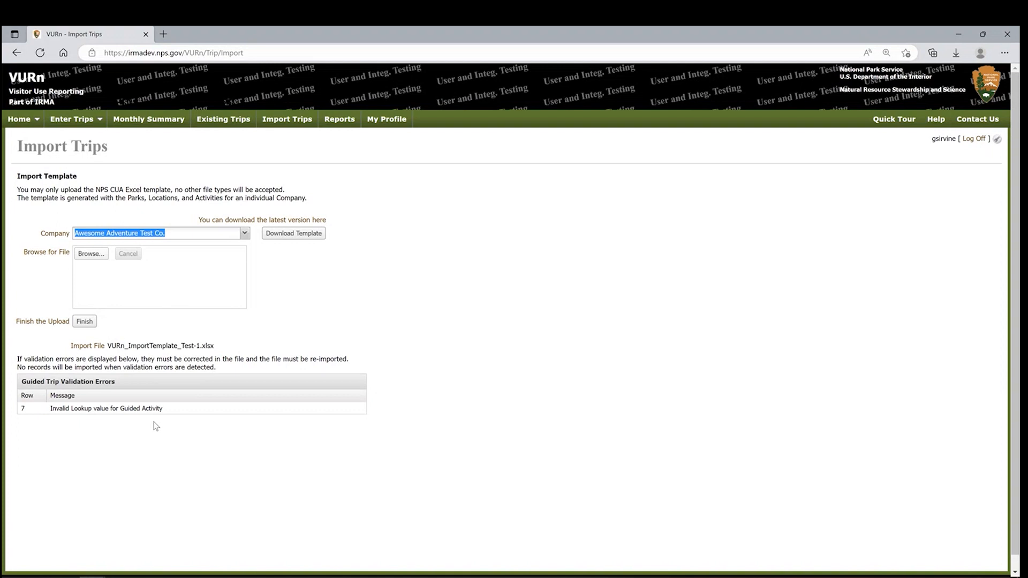
In the VURn_ImportTemplate_Test-1.xlsx workbook in Excel, set the primary guided activity in G7 to Guided Backpacking (US side only) and save.
{"action": "left_click", "coordinate": [196, 577]}
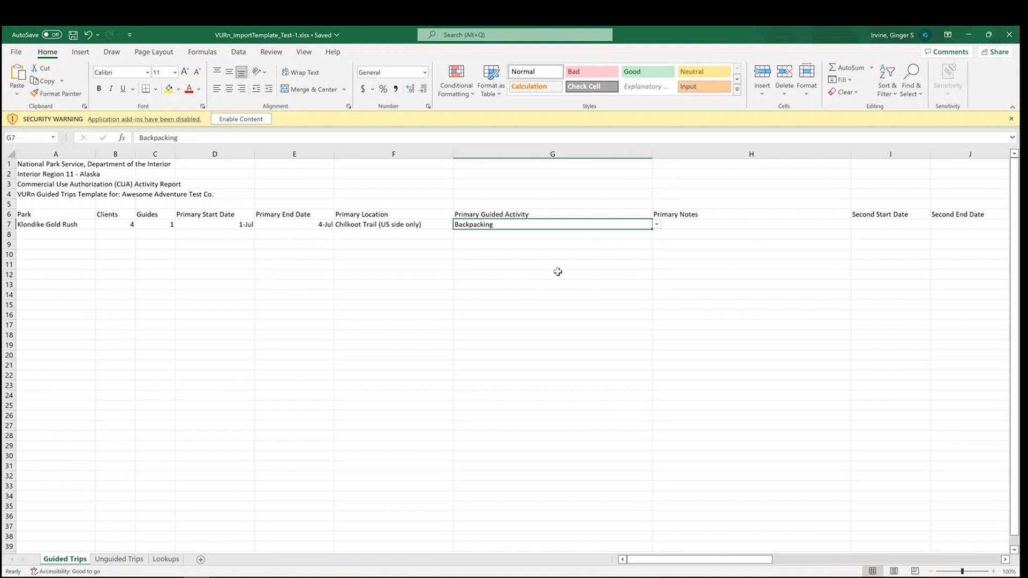
{"action": "left_click", "coordinate": [656, 225]}
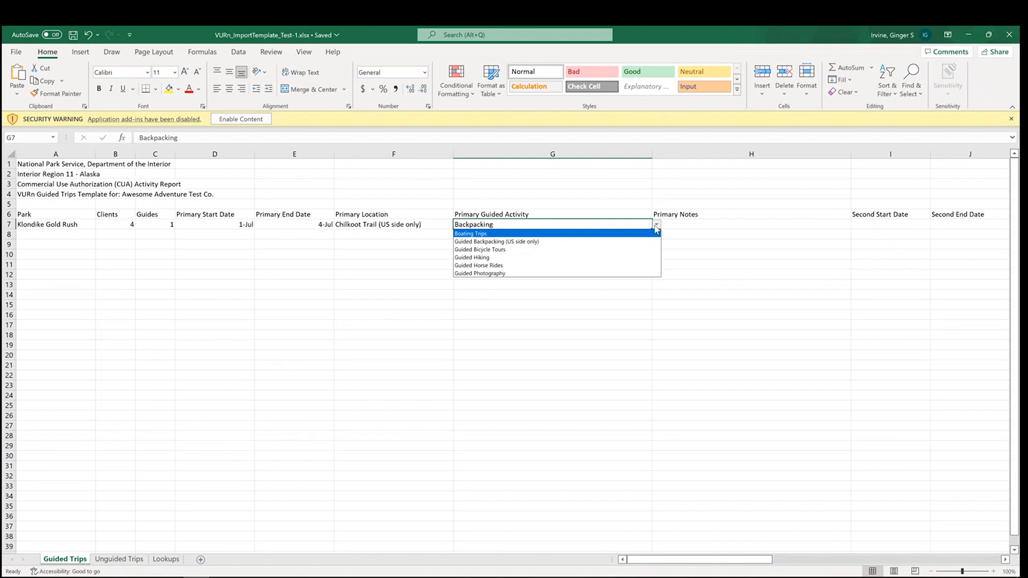
{"action": "left_click", "coordinate": [631, 242]}
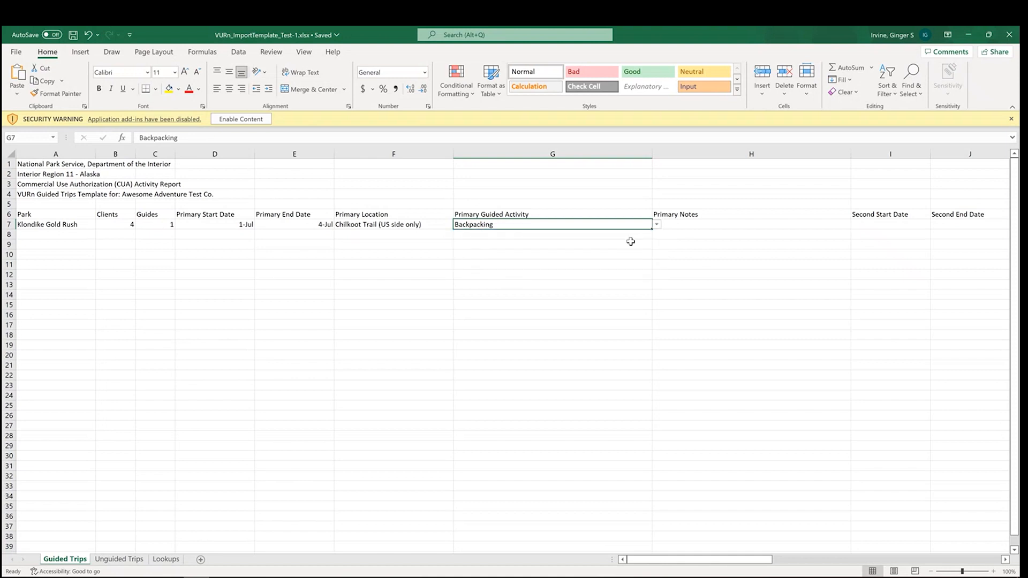
{"action": "left_click", "coordinate": [73, 36]}
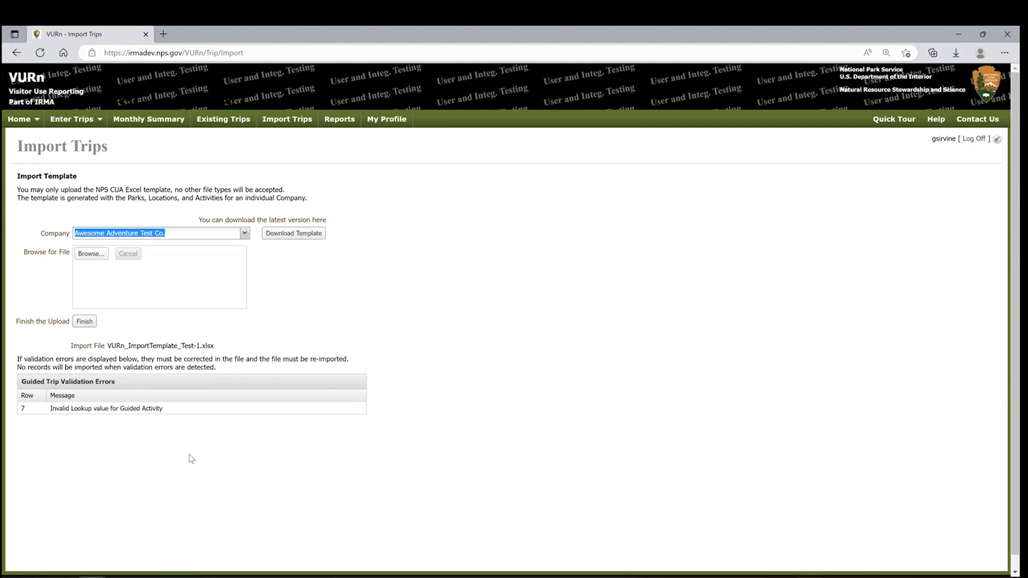
Switch back to the VURn Import Trips page and re-import the corrected VURn_ImportTemplate_Test-1.xlsx file.
{"action": "left_click", "coordinate": [269, 278]}
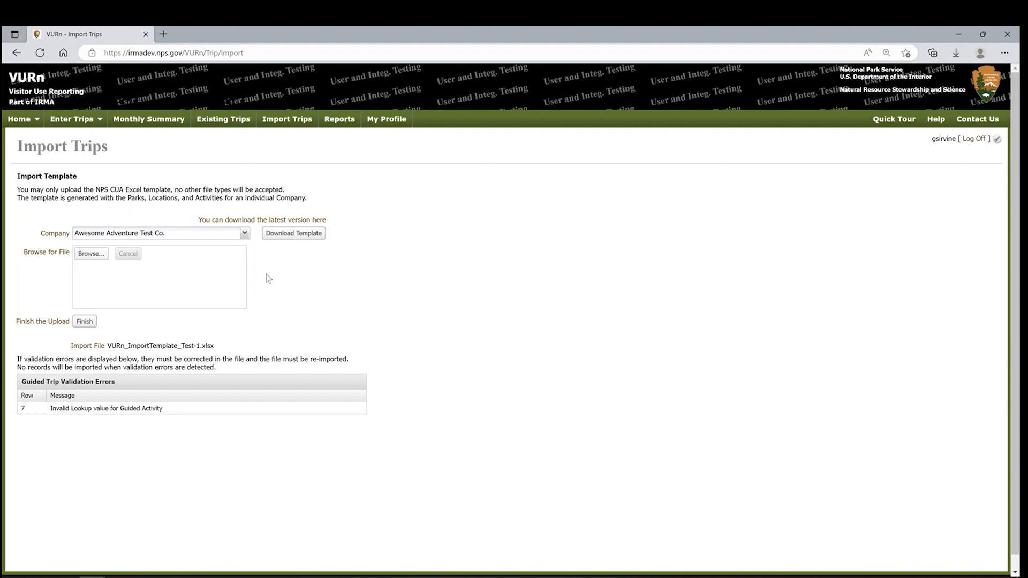
{"action": "left_click", "coordinate": [92, 257]}
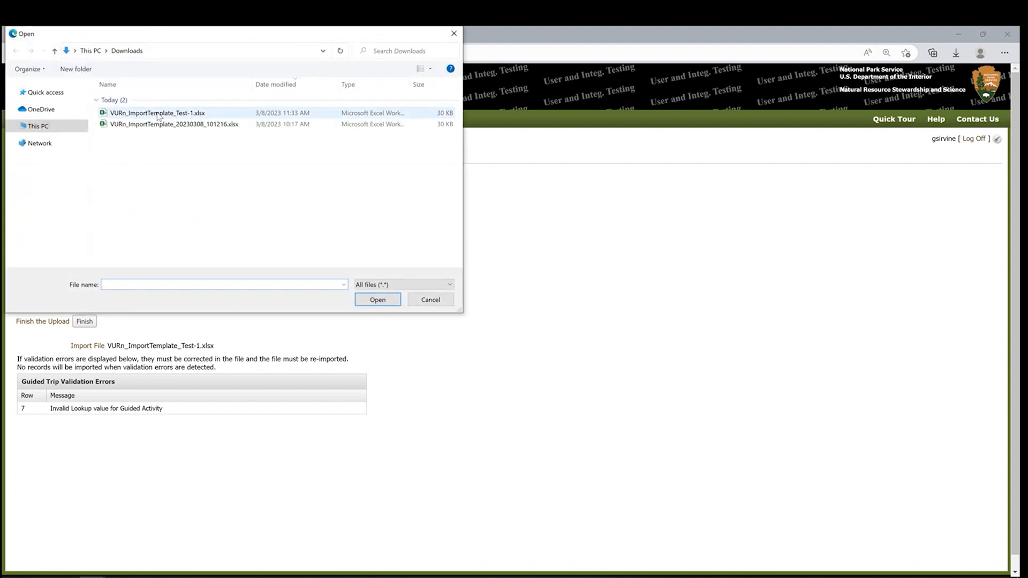
{"action": "left_click", "coordinate": [158, 114]}
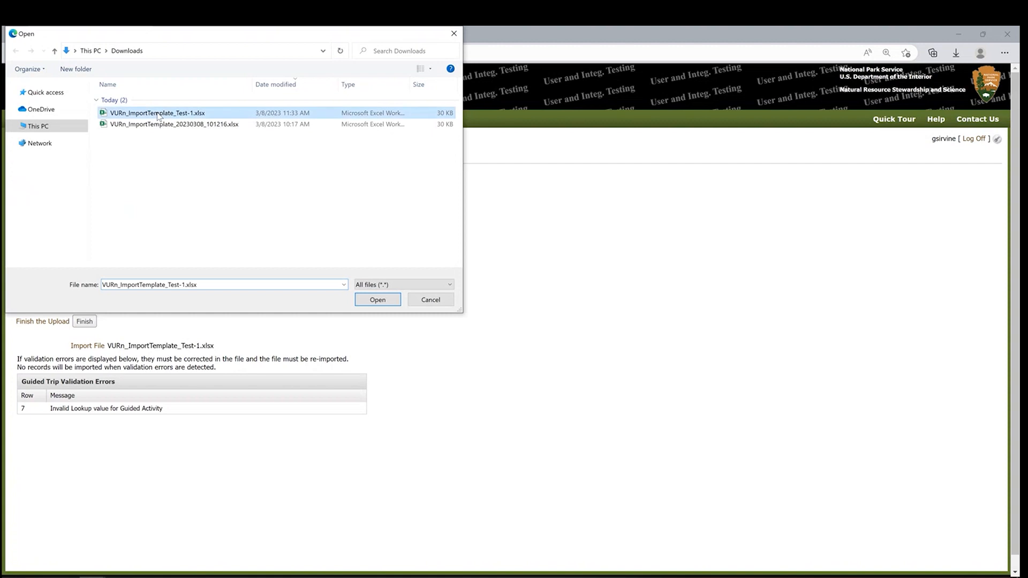
{"action": "left_click", "coordinate": [386, 300]}
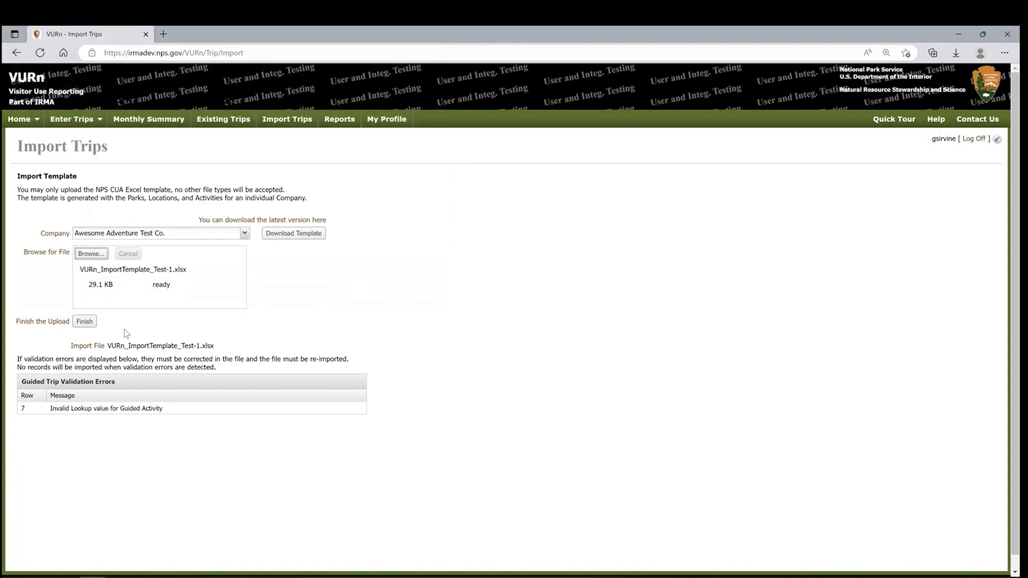
{"action": "left_click", "coordinate": [86, 322]}
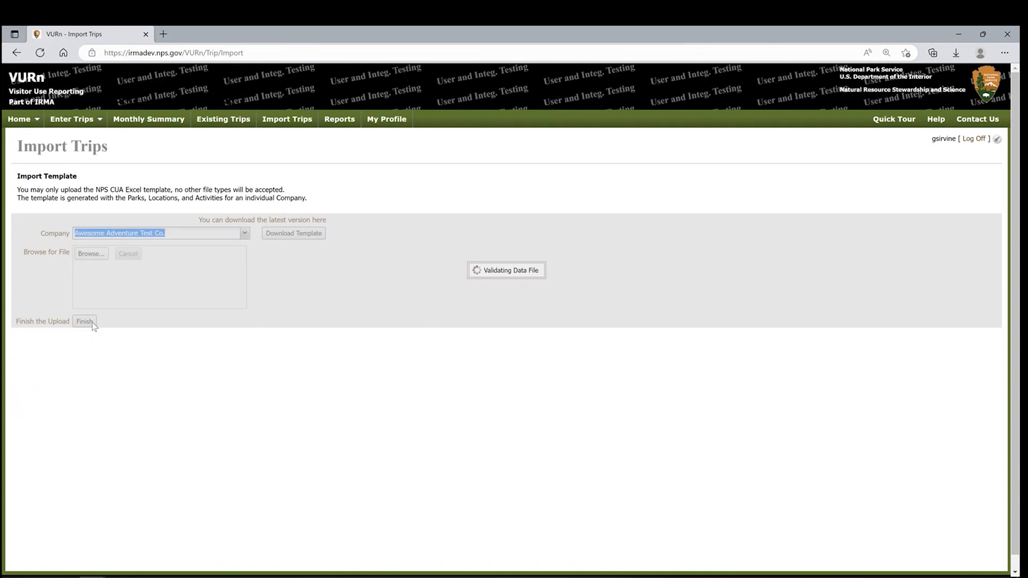